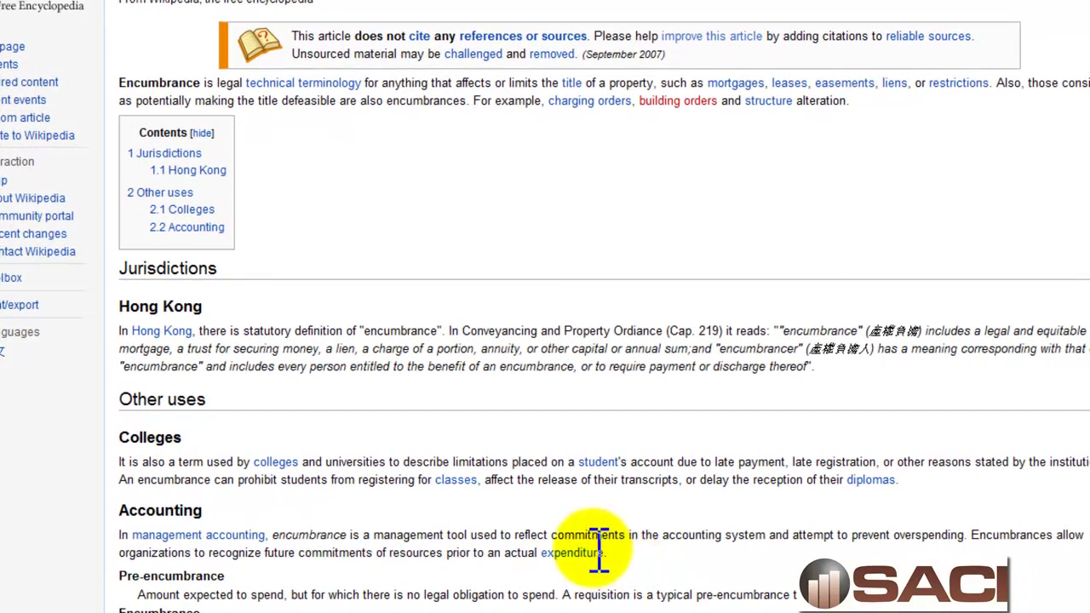
pyautogui.moveTo(598, 520); pyautogui.dragTo(262, 504)
pyautogui.moveTo(216, 535); pyautogui.dragTo(133, 535)
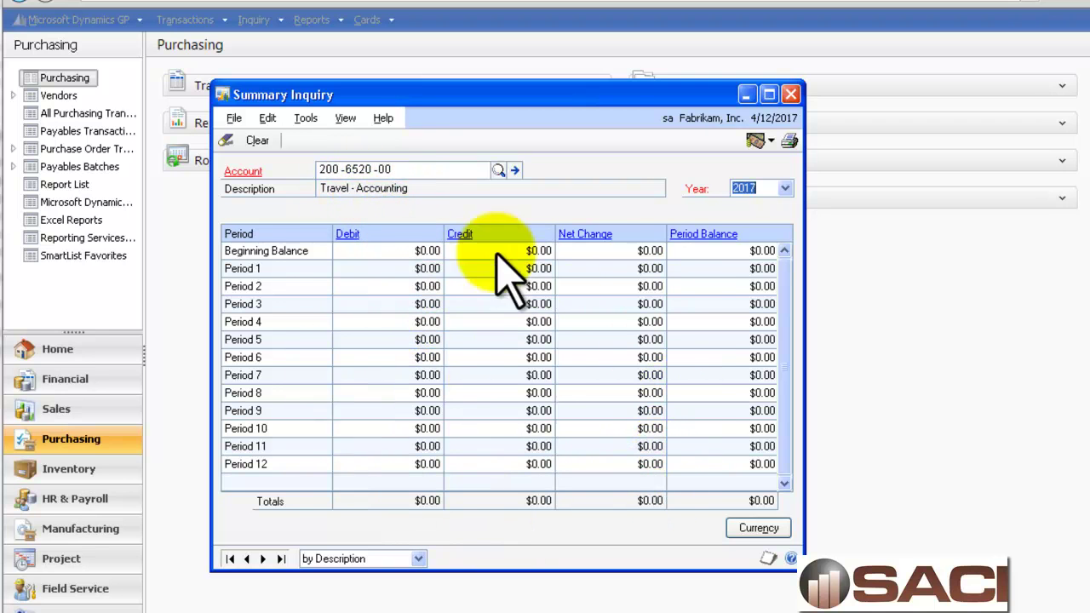
# Close the Summary Inquiry, review the Encumbrance Management setup for Purchasing, and accept its settings.
pyautogui.click(791, 94)
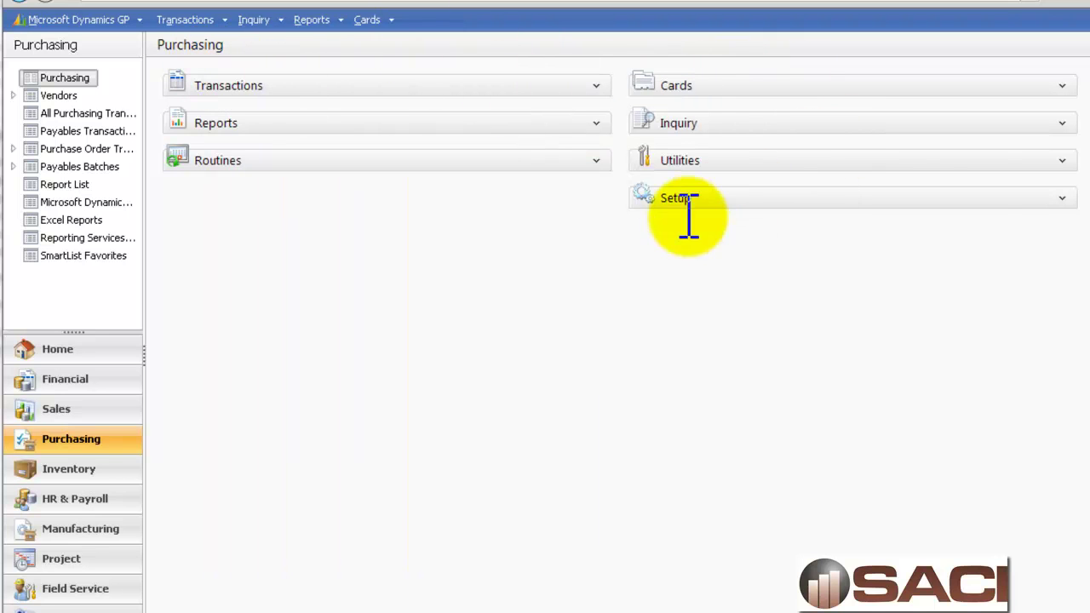
pyautogui.click(1062, 197)
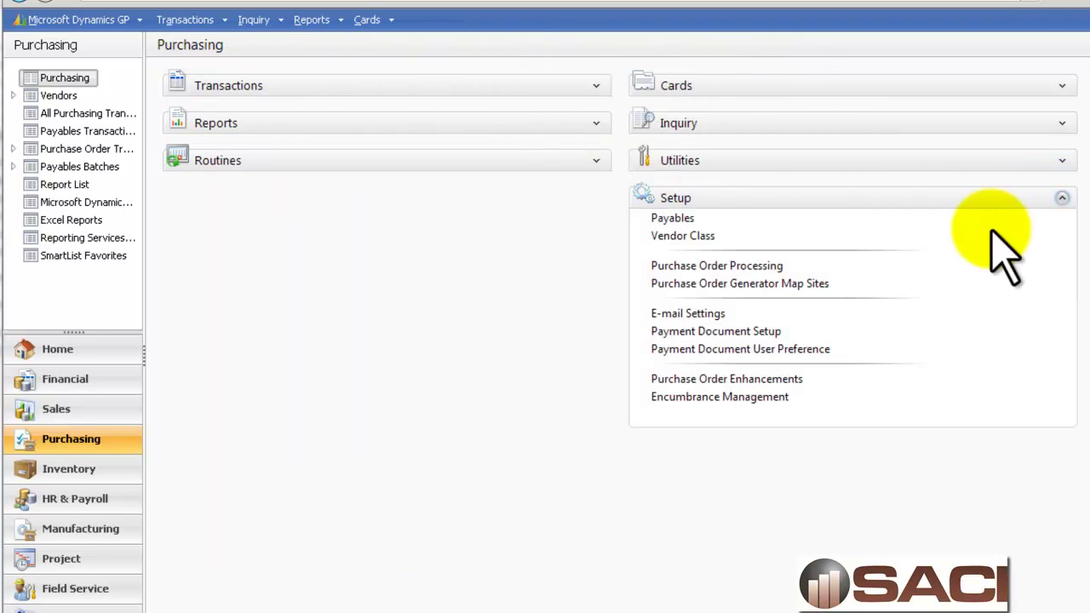
pyautogui.click(738, 397)
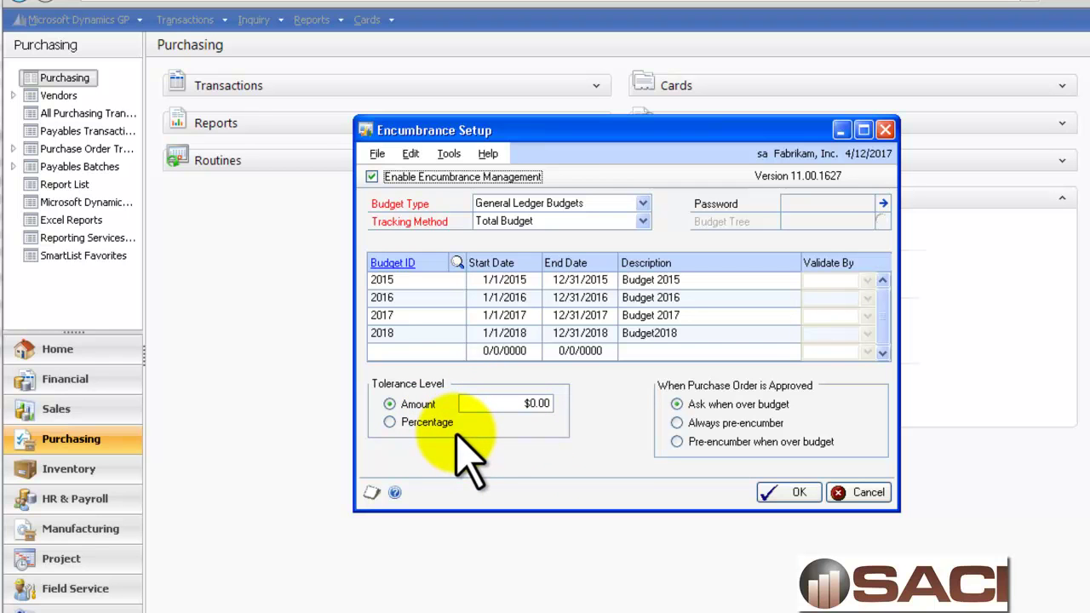
pyautogui.click(783, 494)
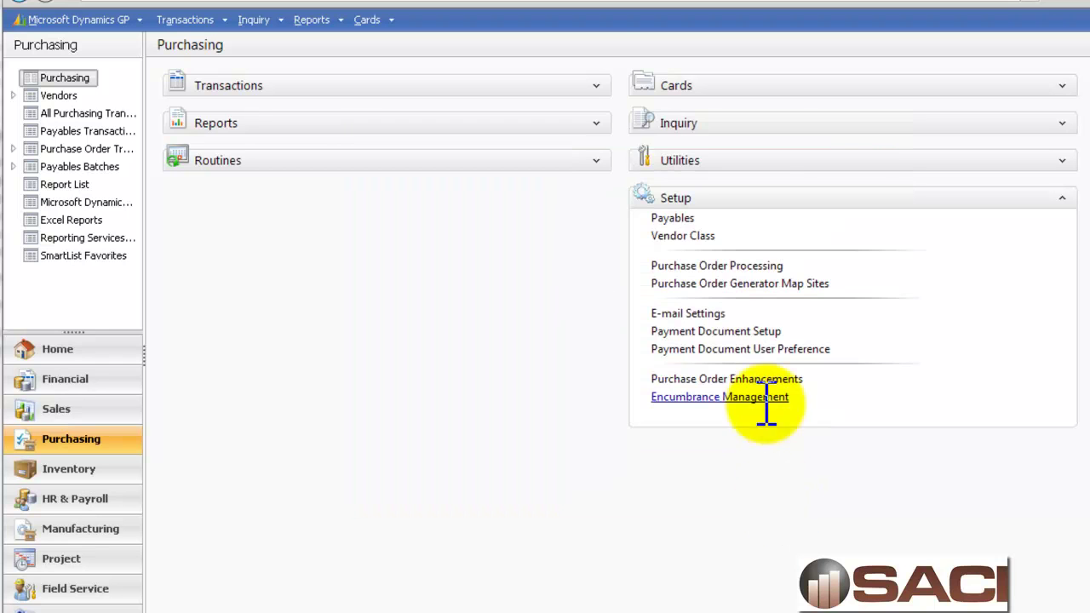
# Open Purchase Order Entry from the Purchasing transactions and bring up the last purchase order.
pyautogui.click(1063, 198)
pyautogui.click(596, 86)
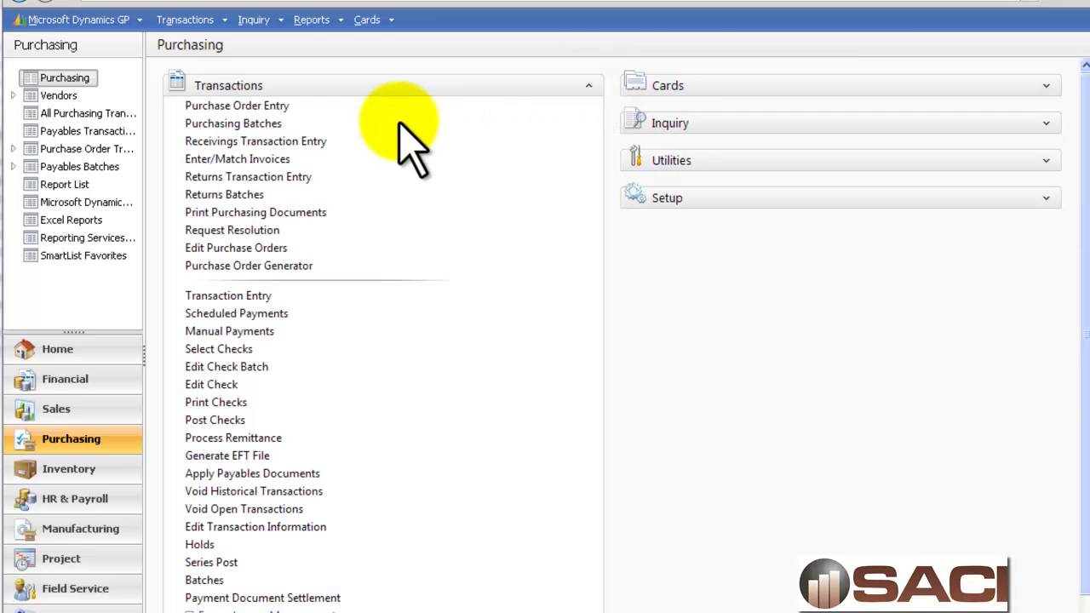
pyautogui.click(253, 109)
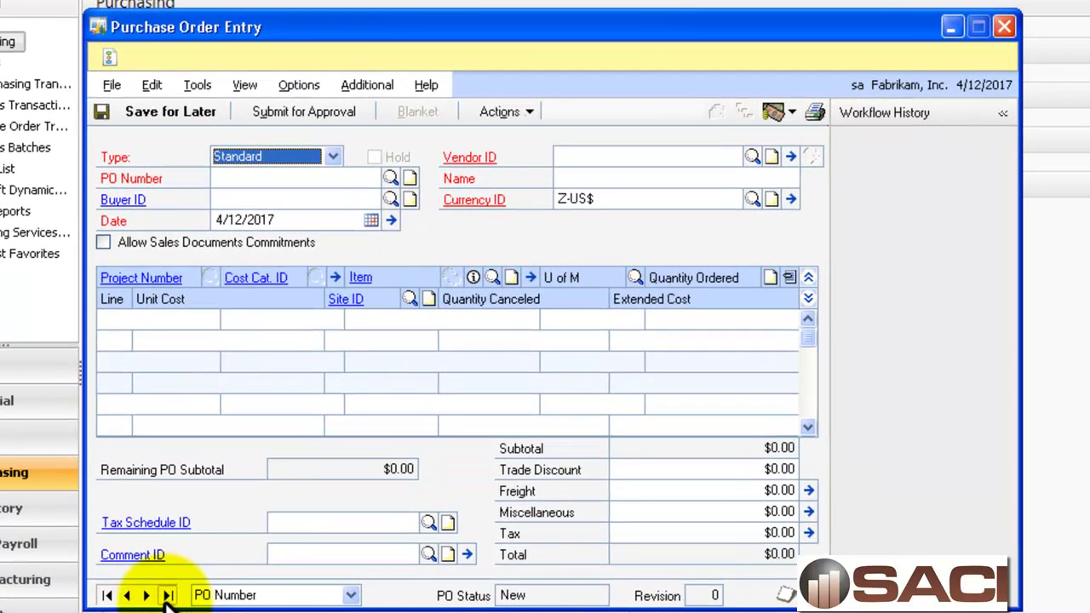
pyautogui.click(218, 546)
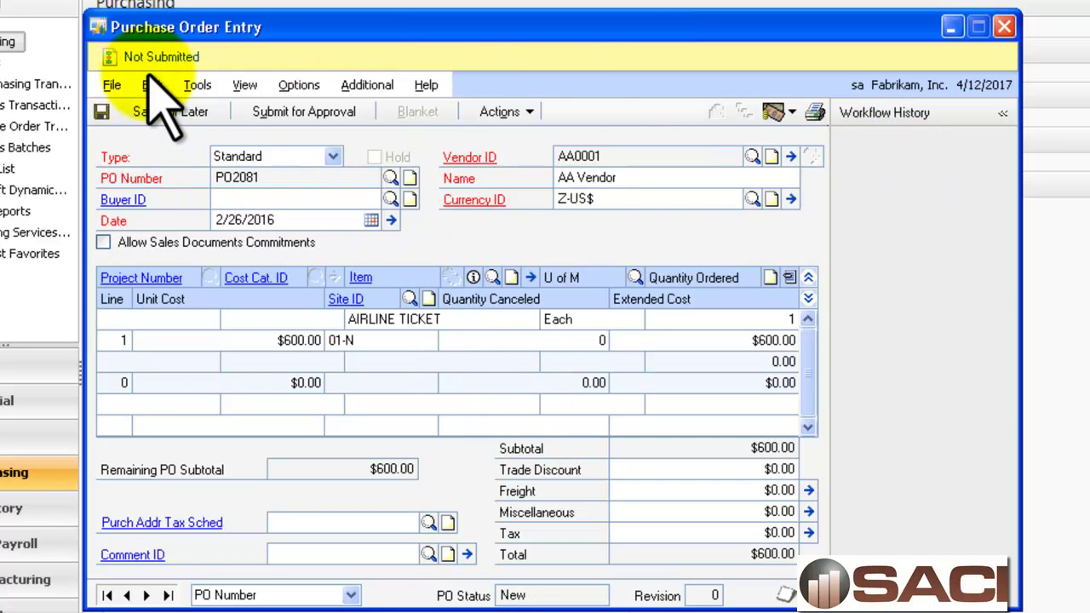
# Check the purchases account behind the AIRLINE TICKET line in its item details, then save and close the details.
pyautogui.click(408, 322)
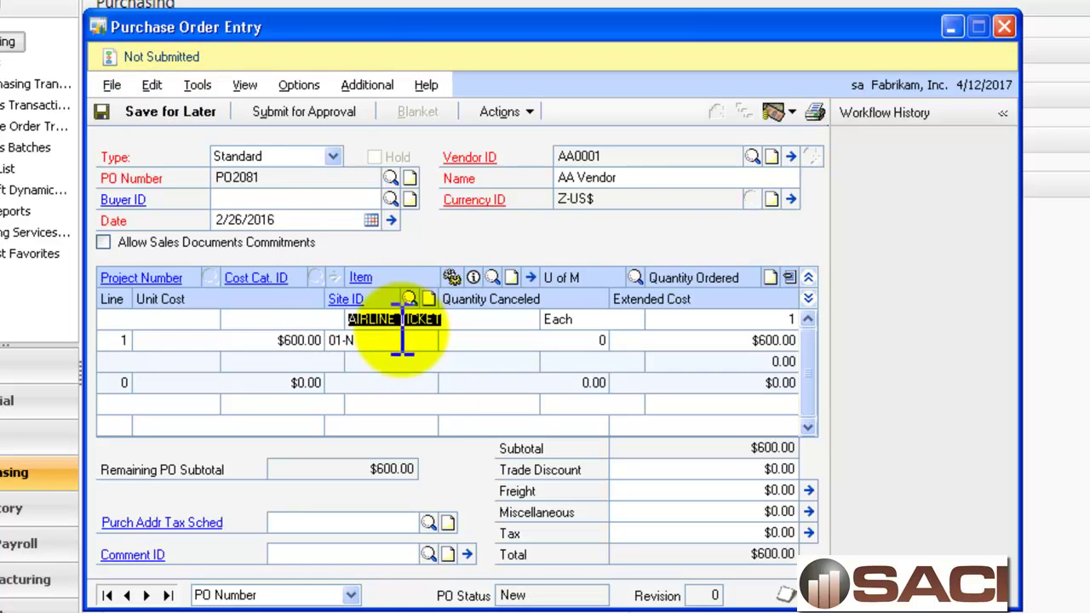
pyautogui.click(531, 278)
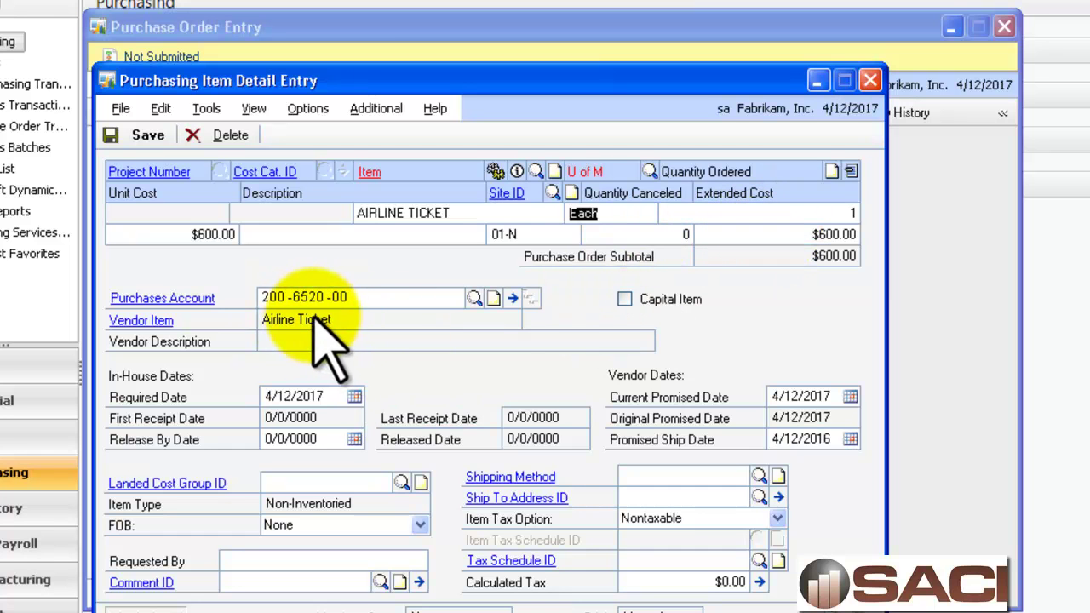
pyautogui.click(513, 298)
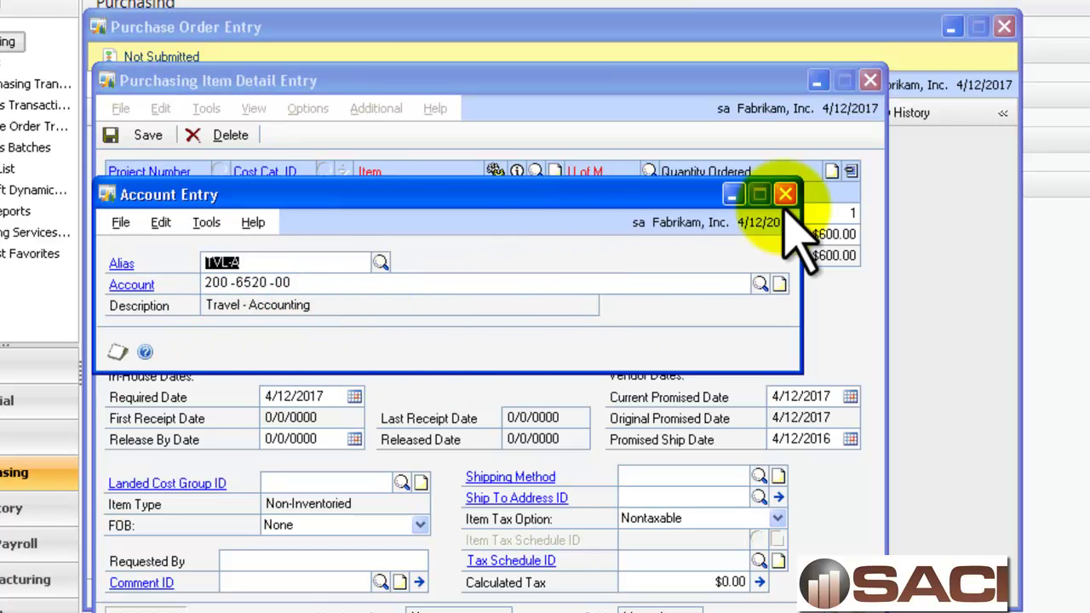
pyautogui.click(785, 195)
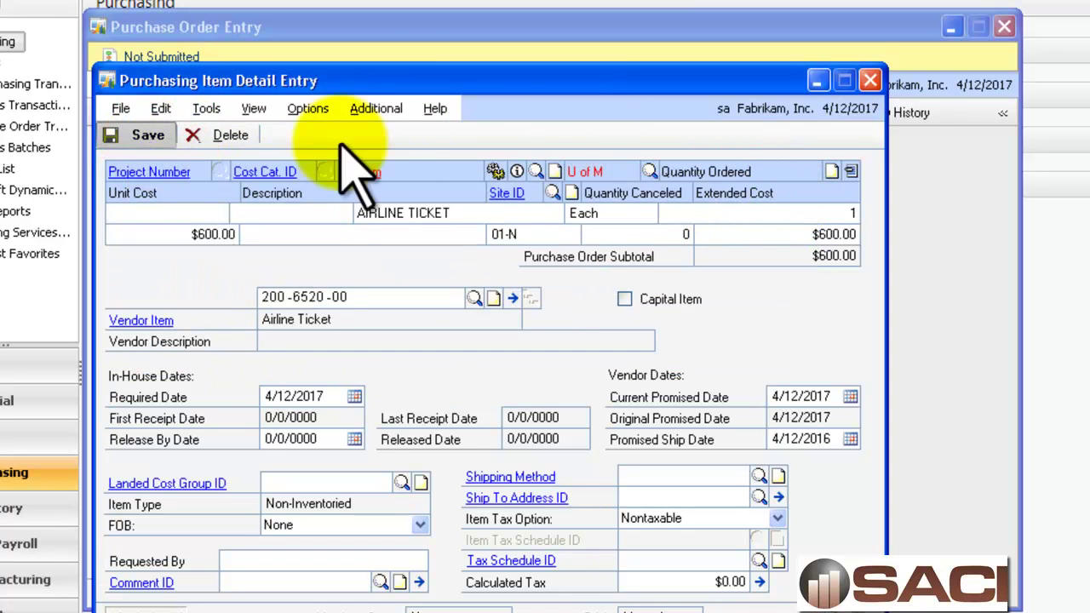
pyautogui.click(143, 135)
pyautogui.click(869, 80)
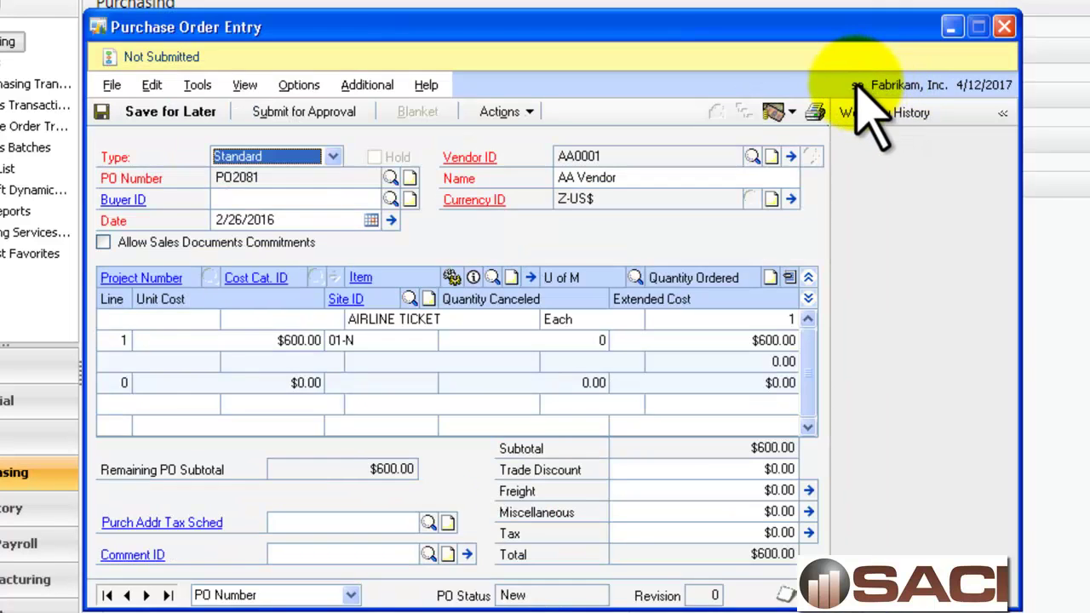
# Save the purchase order for later, print the Encumbrance Edit List to the screen, and widen the report window to read it.
pyautogui.click(166, 111)
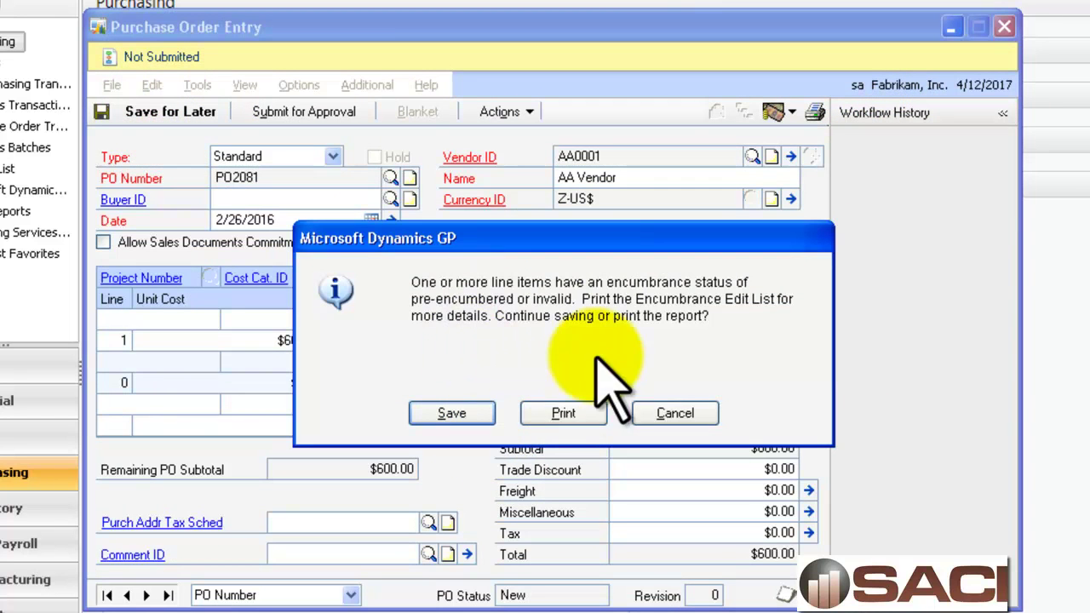
pyautogui.click(559, 416)
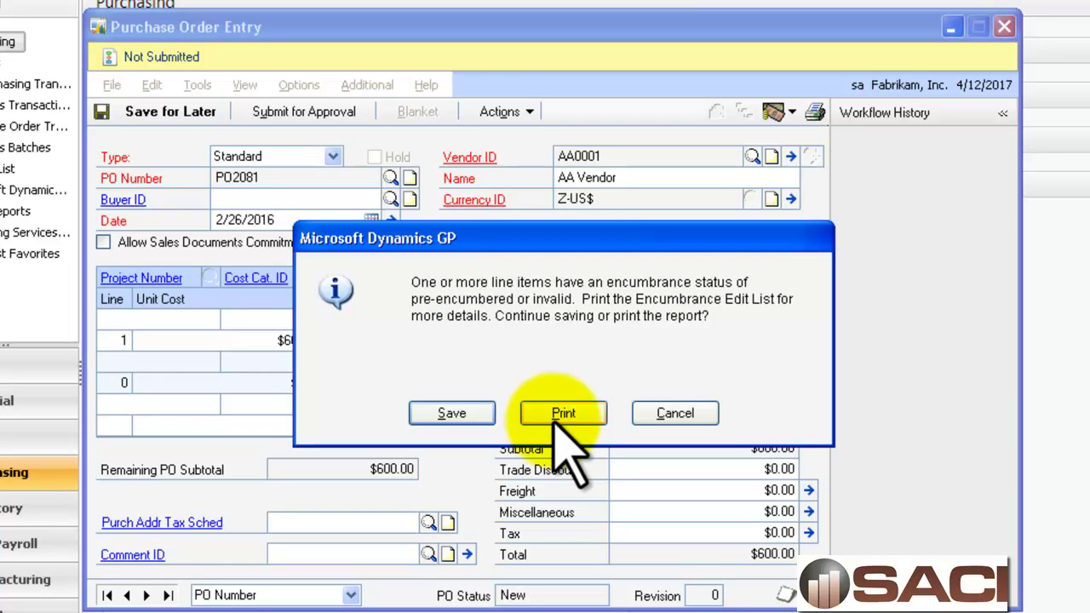
pyautogui.click(561, 416)
pyautogui.click(402, 348)
pyautogui.click(643, 521)
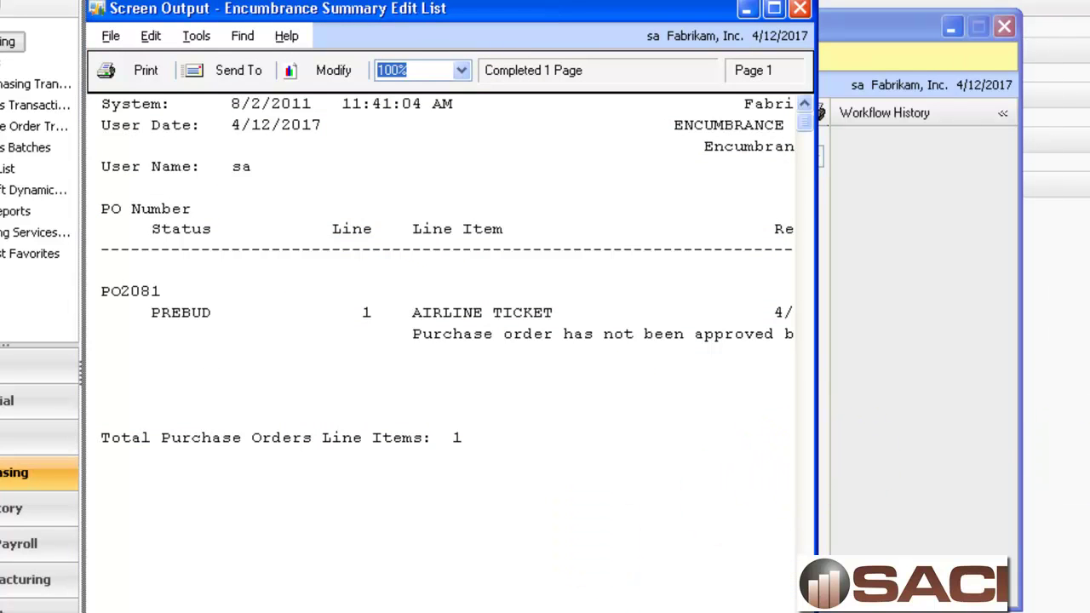
pyautogui.moveTo(816, 340); pyautogui.dragTo(1089, 341)
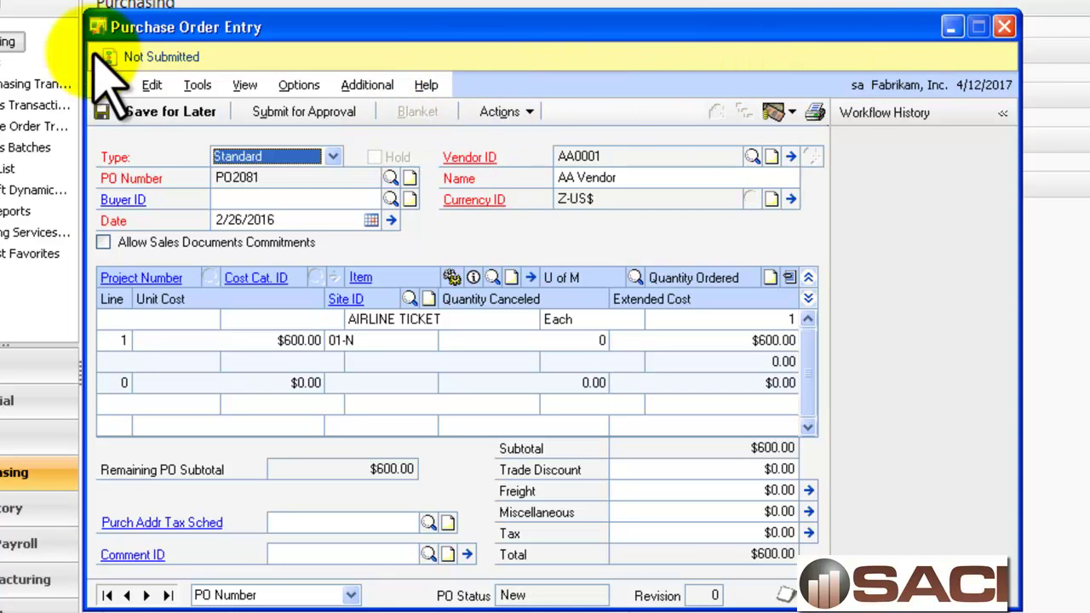
# Save the purchase order for later with its pre-budget encumbrance status and close Purchase Order Entry.
pyautogui.click(120, 111)
pyautogui.click(452, 413)
pyautogui.click(1005, 26)
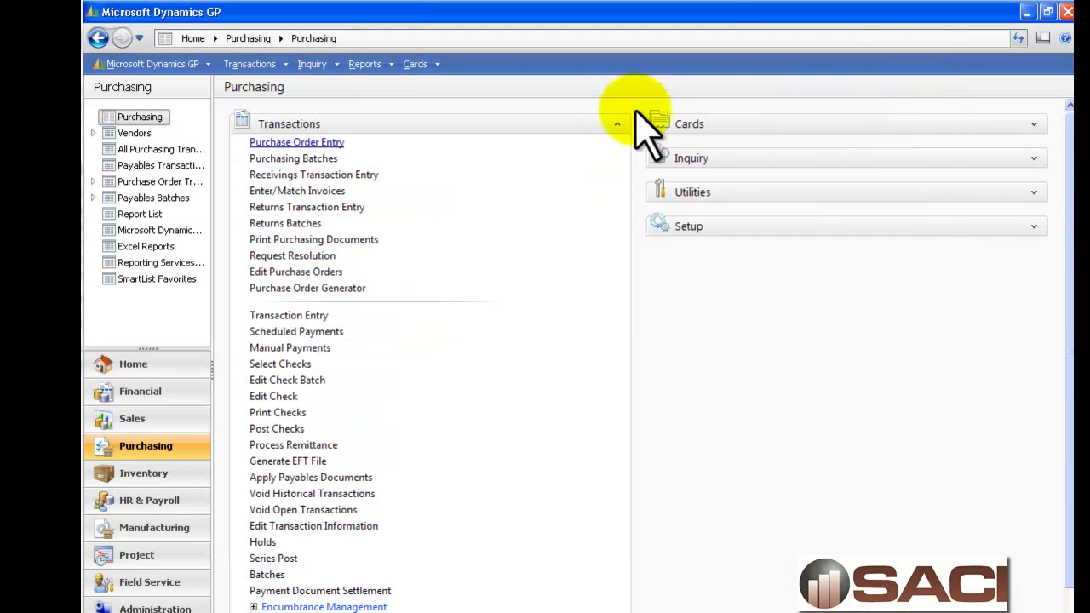
# Open the Encumbrance Management summary inquiry for budget 2017 and redisplay the Travel - Accounting account's figures.
pyautogui.click(617, 124)
pyautogui.click(1048, 160)
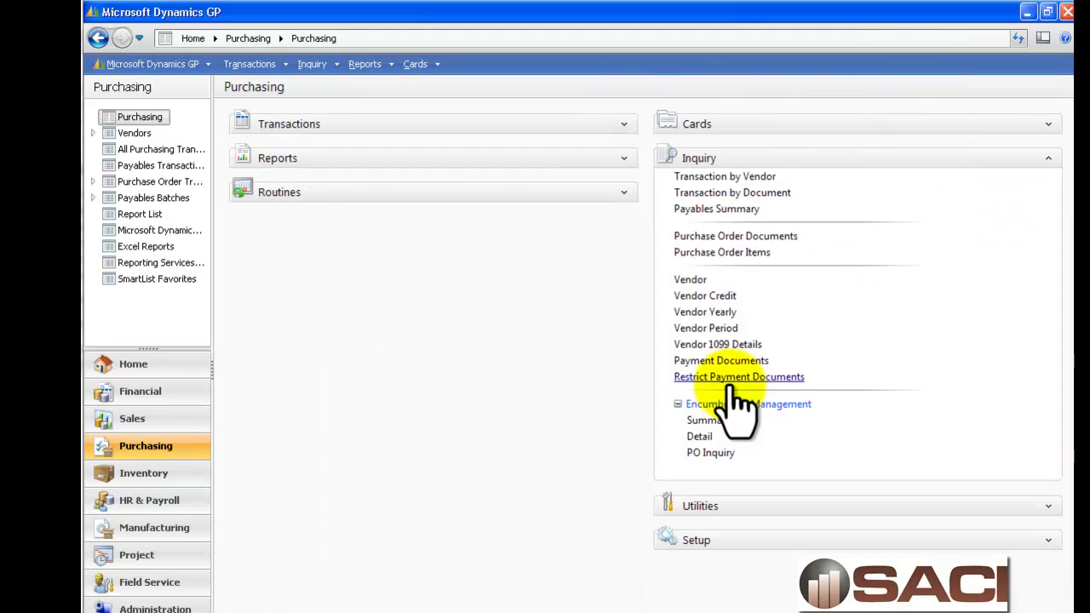
pyautogui.click(713, 424)
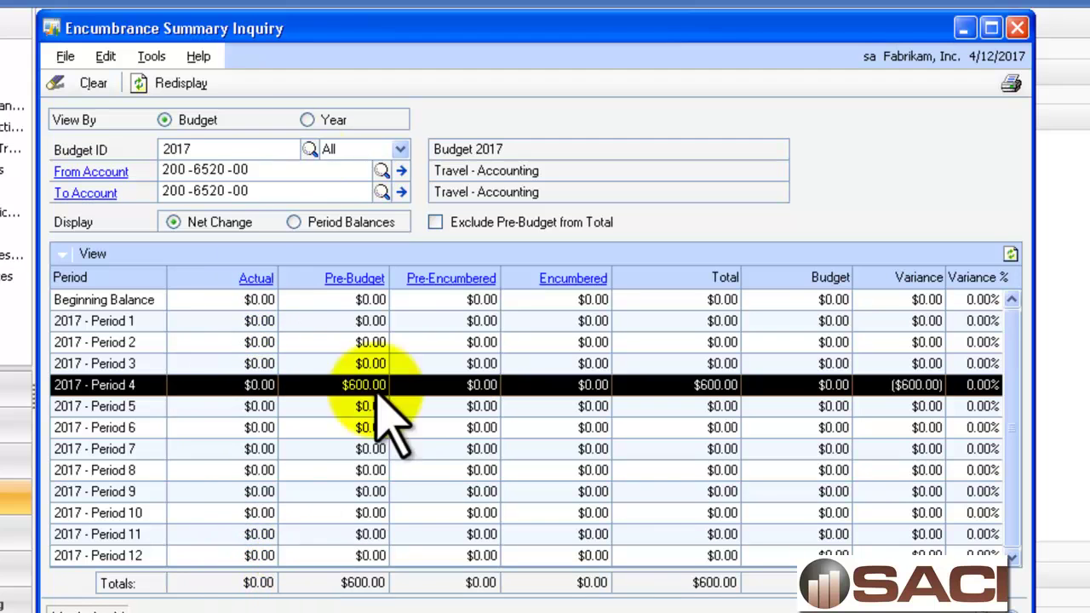
pyautogui.click(183, 84)
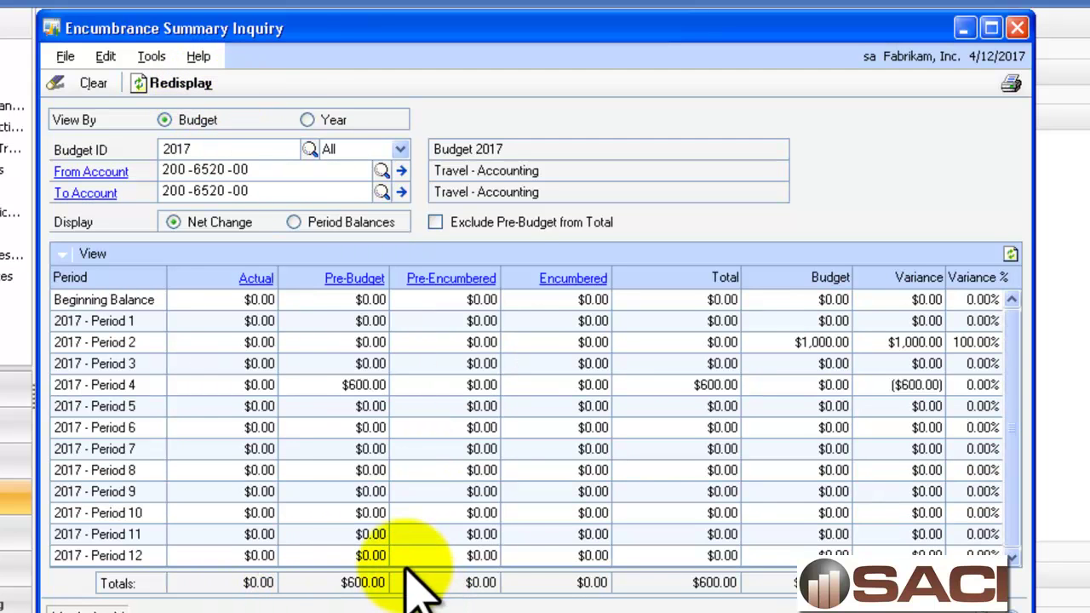
# Examine the purchase order detail behind the 2017 Period 4 pre-budget amount and the Period 2 budget row.
pyautogui.click(361, 389)
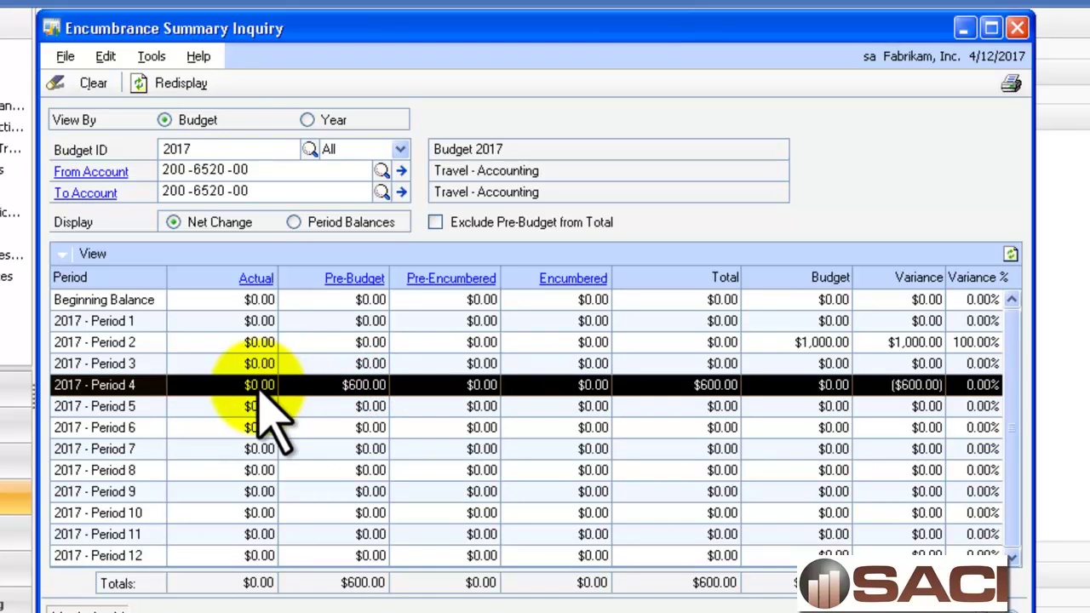
pyautogui.click(361, 279)
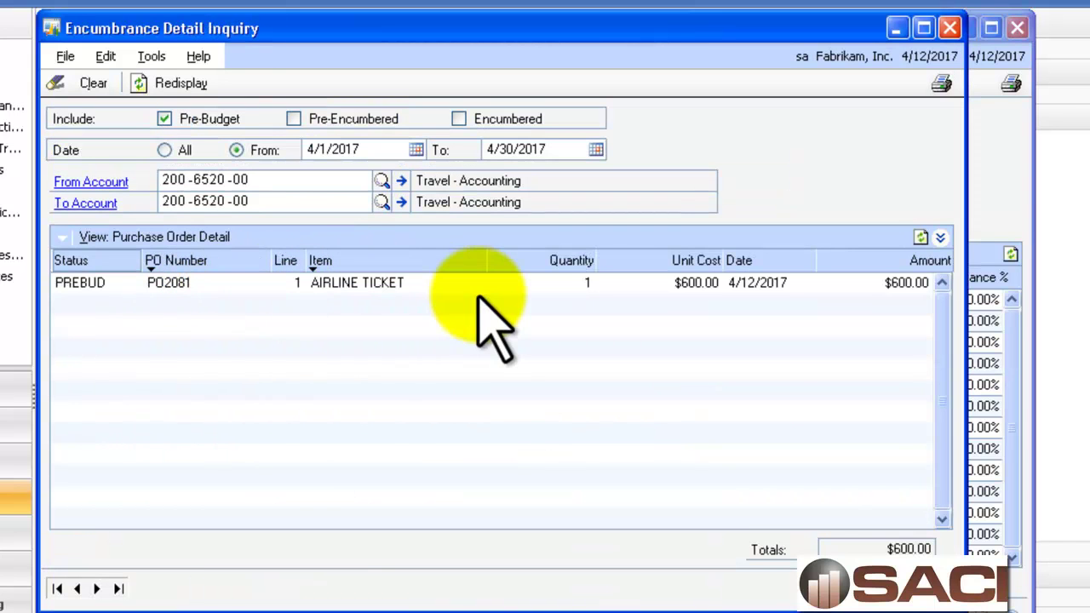
pyautogui.click(190, 285)
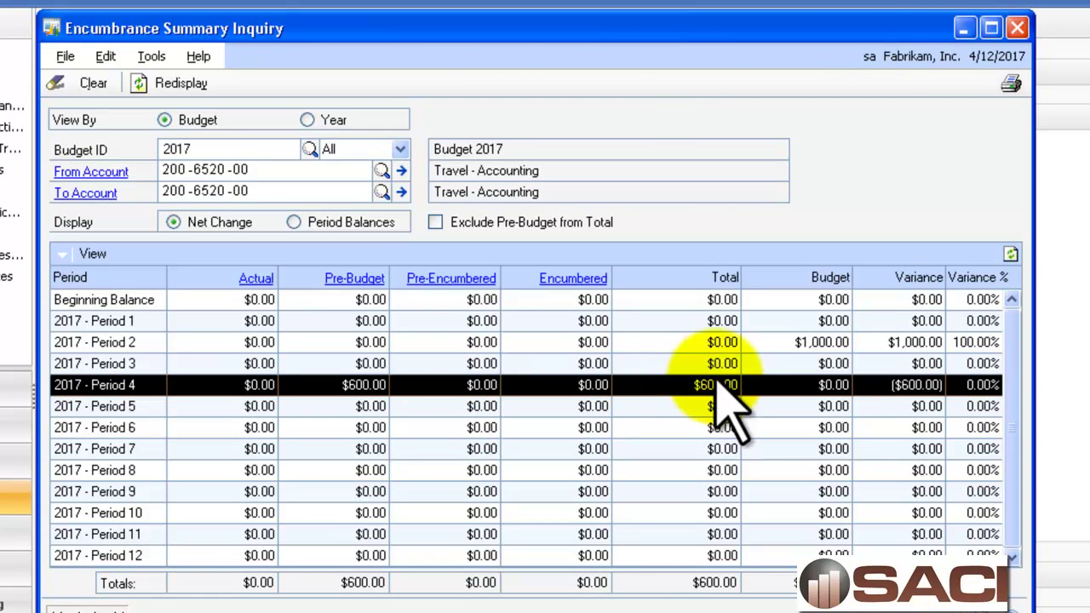
pyautogui.click(822, 344)
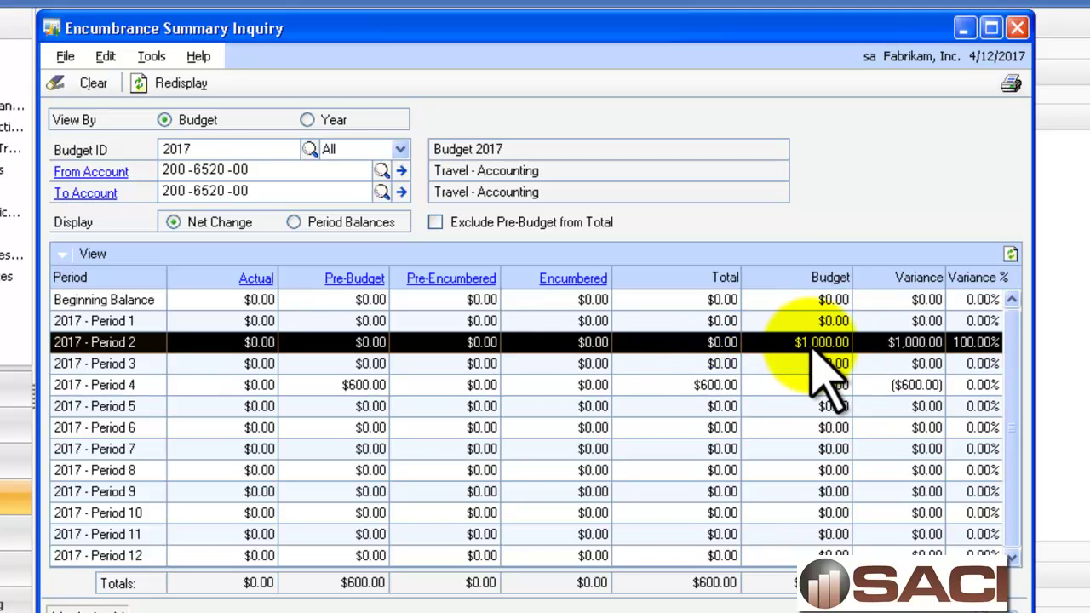